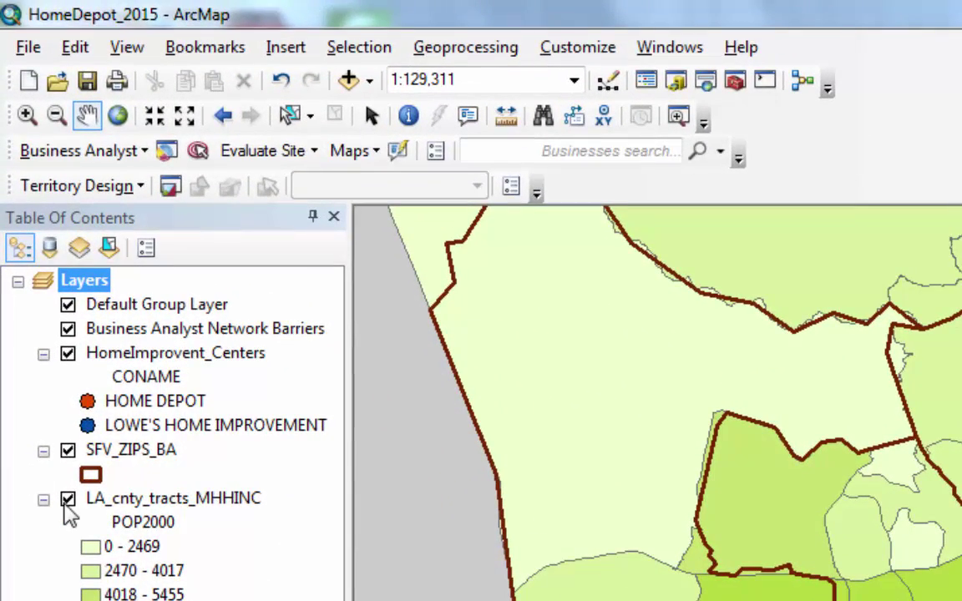
Hide the LA_cnty_tracts_MHHINC layer and add the Streets basemap beneath the ZIP outlines and stores.
left_click(67, 499)
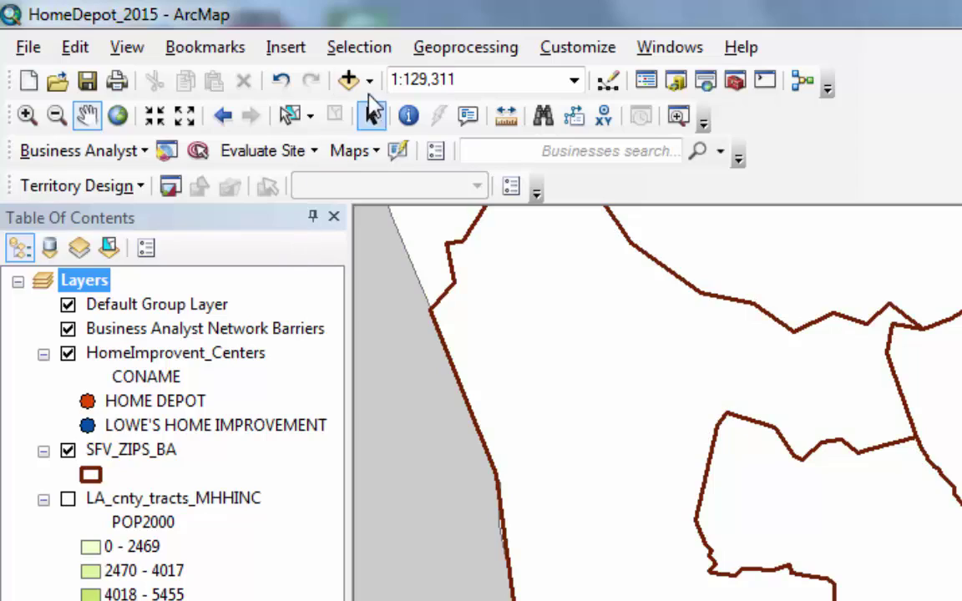
left_click(368, 81)
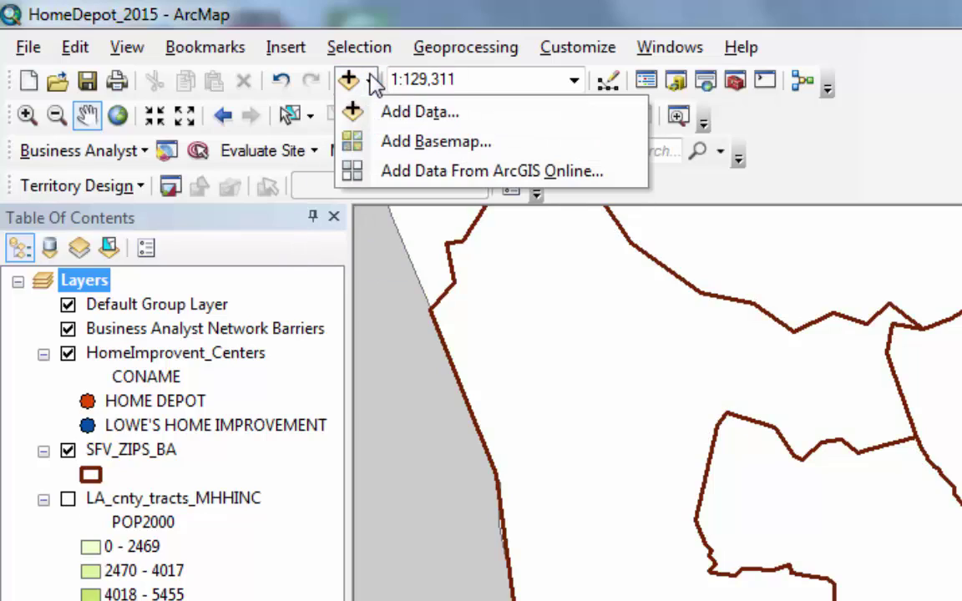
left_click(415, 142)
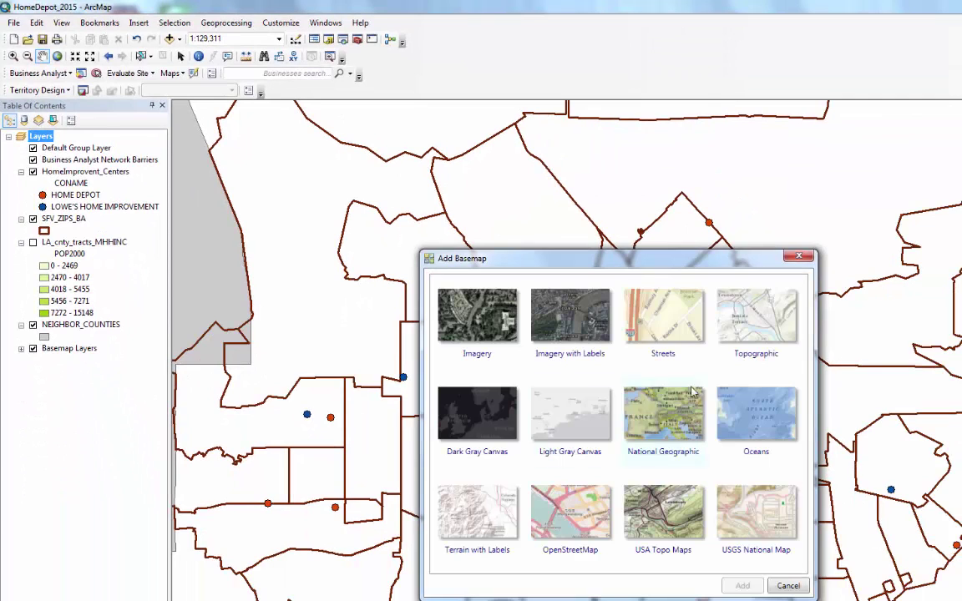
left_click(681, 318)
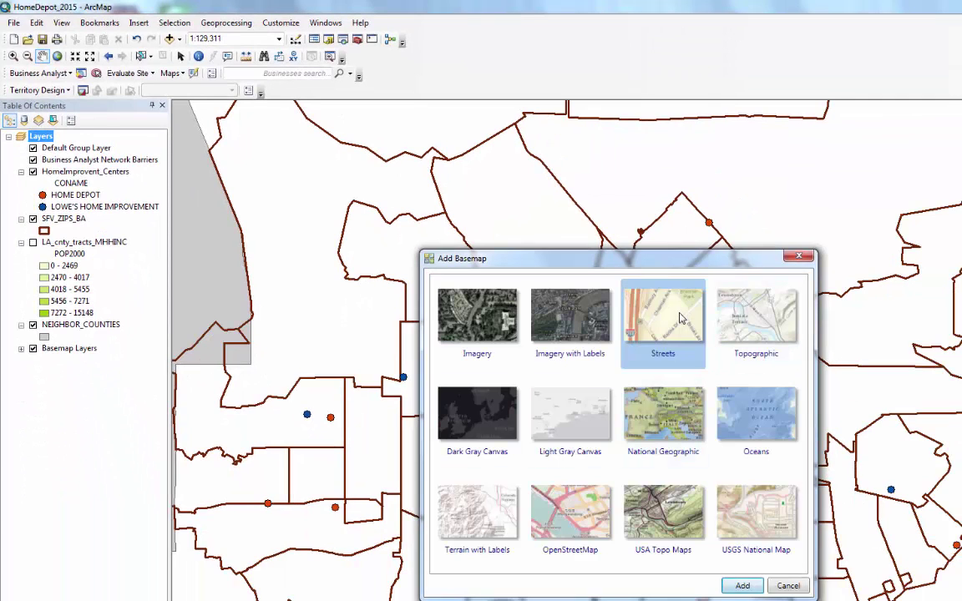
left_click(742, 586)
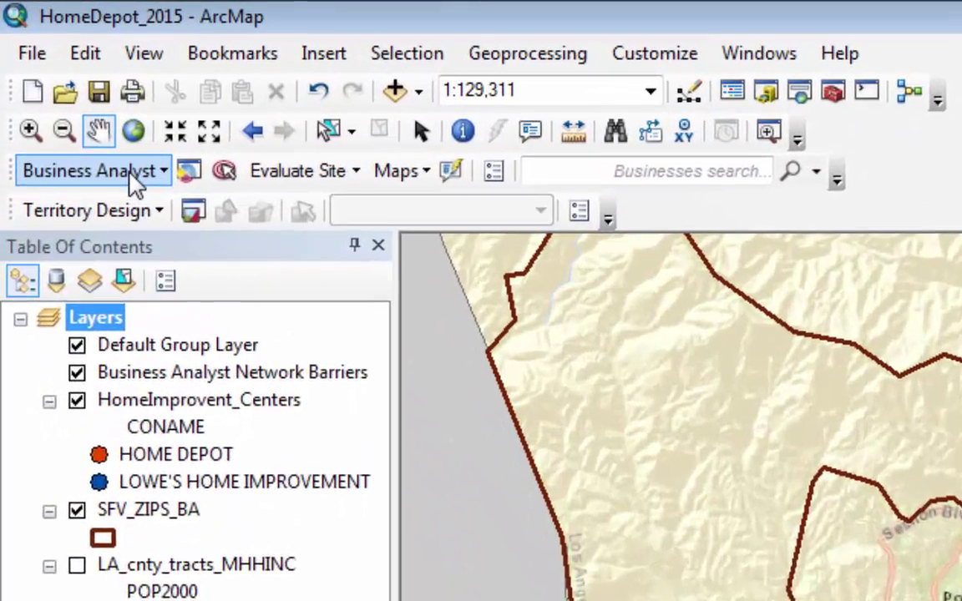
Start a new trade area in Business Analyst's Trade Area Wizard using the Drive Time Areas method.
left_click(131, 170)
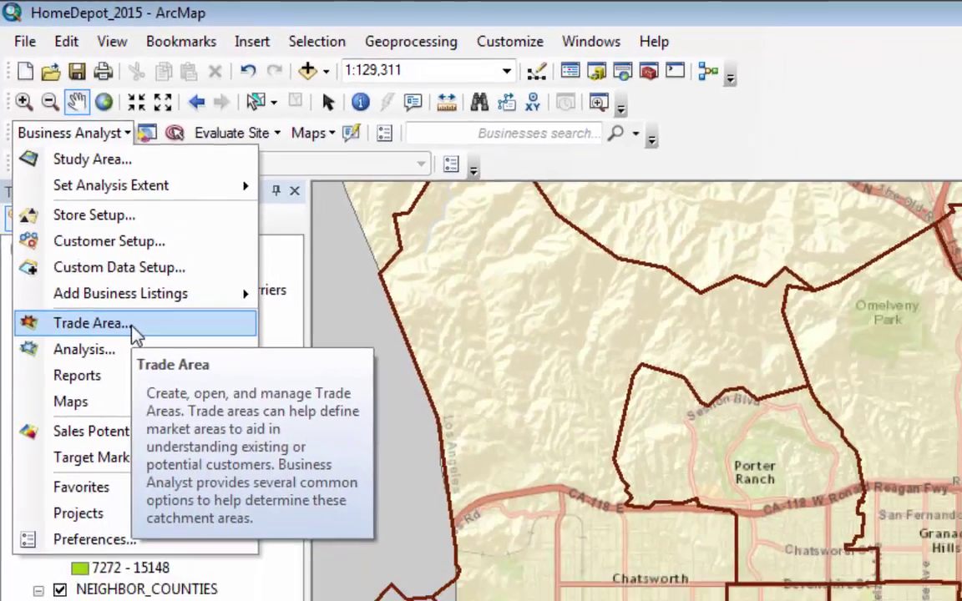
left_click(161, 393)
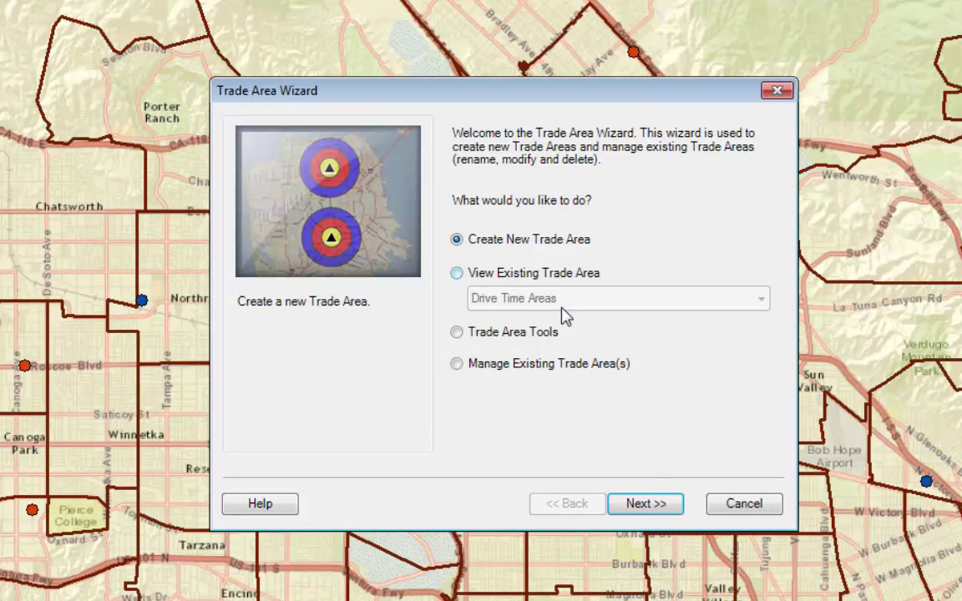
left_click(645, 503)
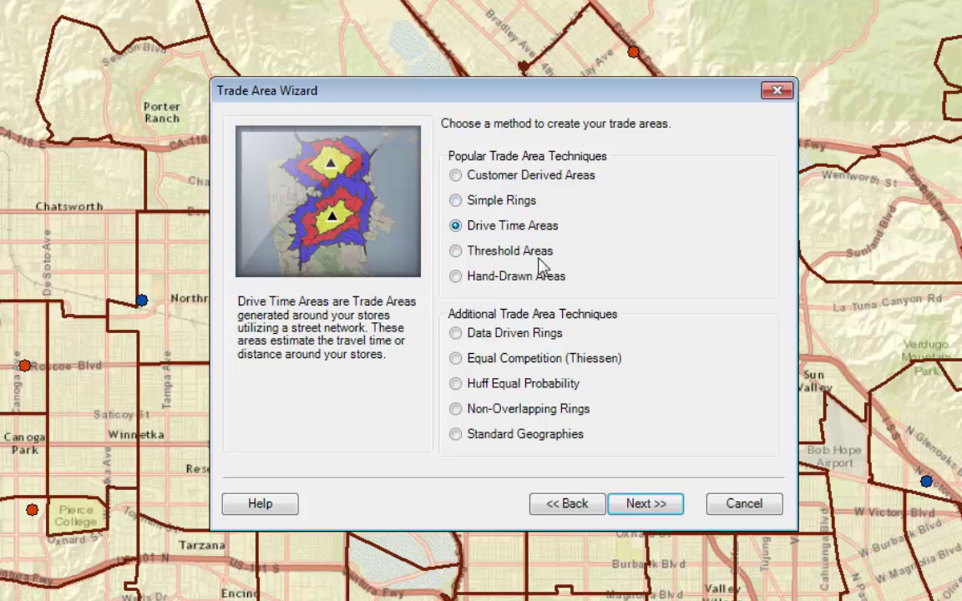
left_click(648, 505)
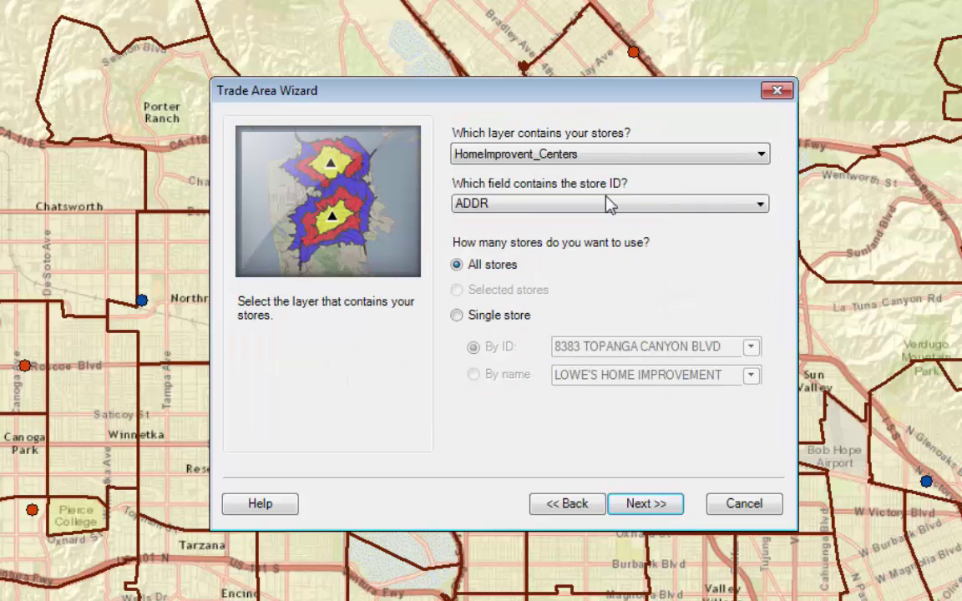
Use HomeImprovent_Centers as the store layer with ADDR as the store ID field.
left_click(580, 154)
left_click(582, 173)
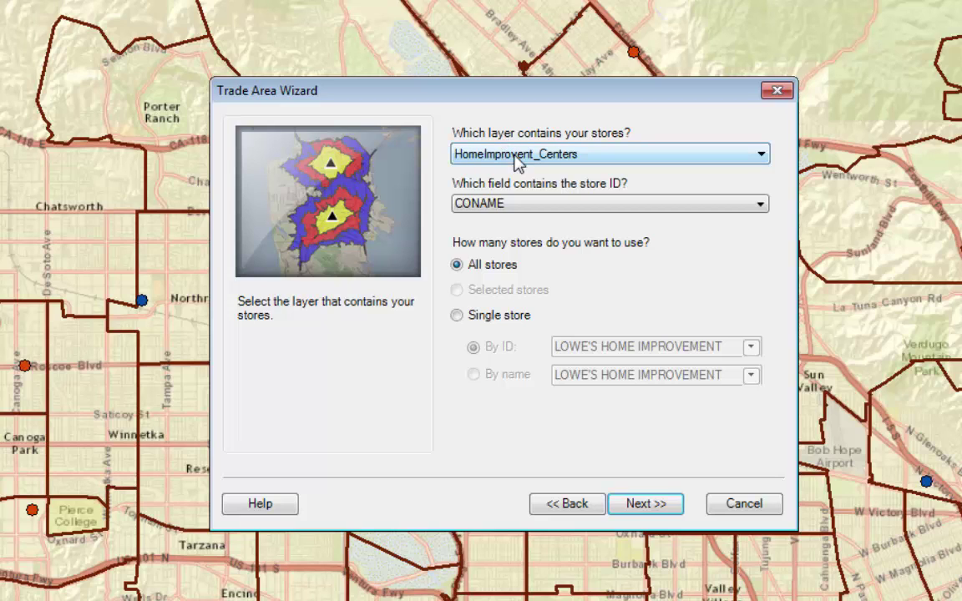
left_click(544, 205)
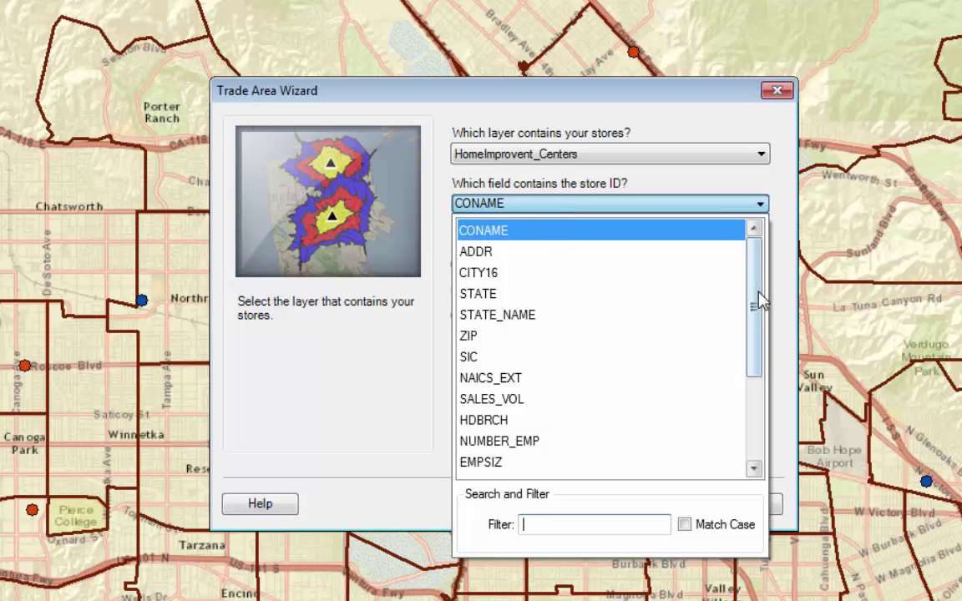
left_click_drag(760, 301, 757, 273)
left_click(490, 252)
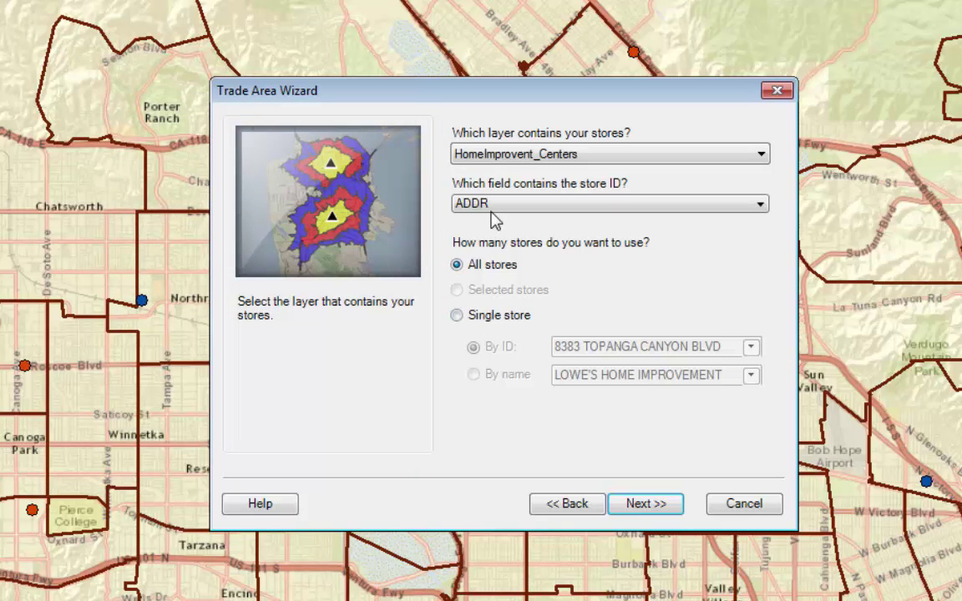
left_click(657, 511)
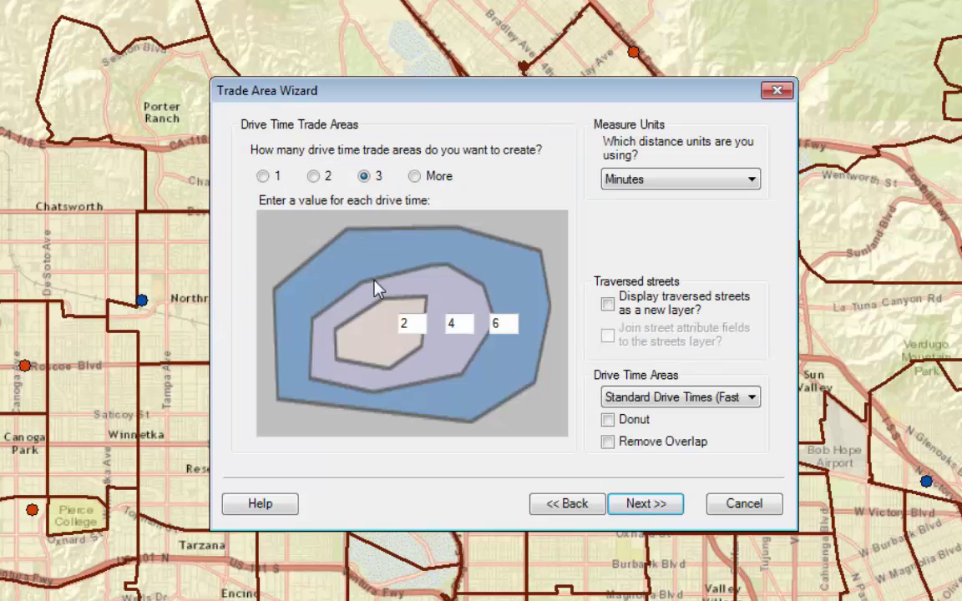
Replace the default drive times with 1, 2 and 3 in the three boxes.
left_click_drag(410, 325, 364, 315)
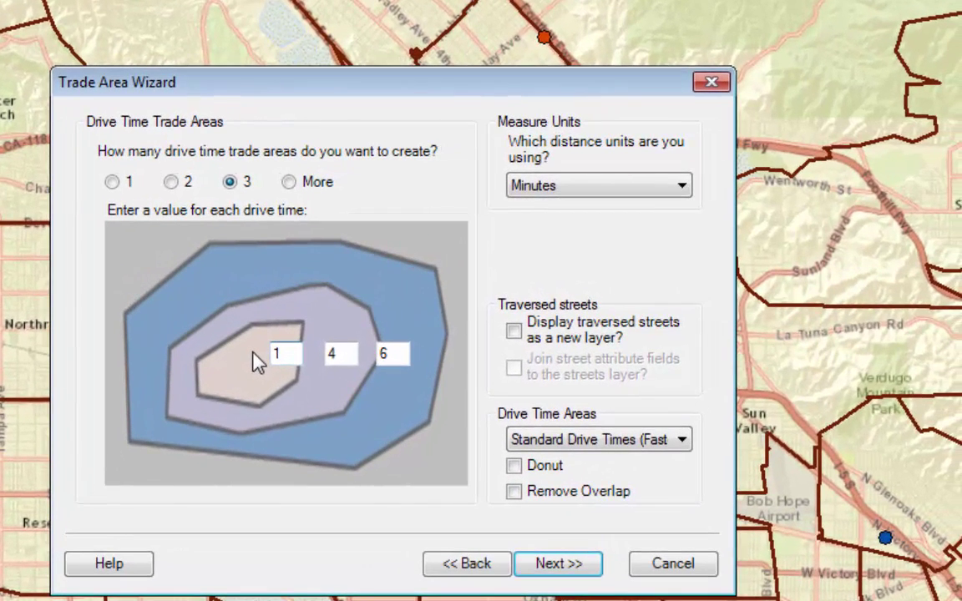
key("Tab")
type("2")
key("Tab")
type("3")
Confirm the measure units remain Minutes and check the stores behind the wizard.
left_click(682, 186)
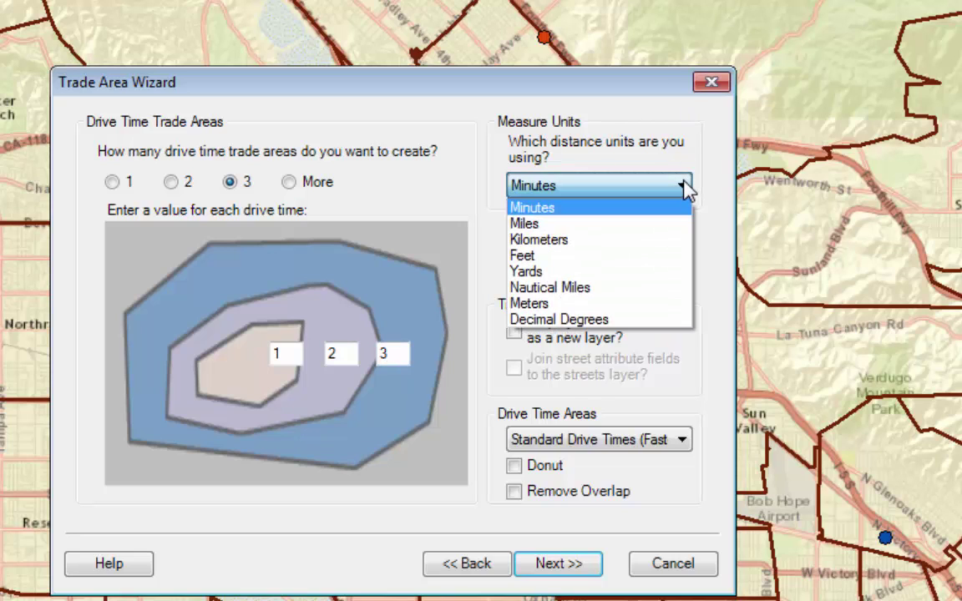
left_click(685, 188)
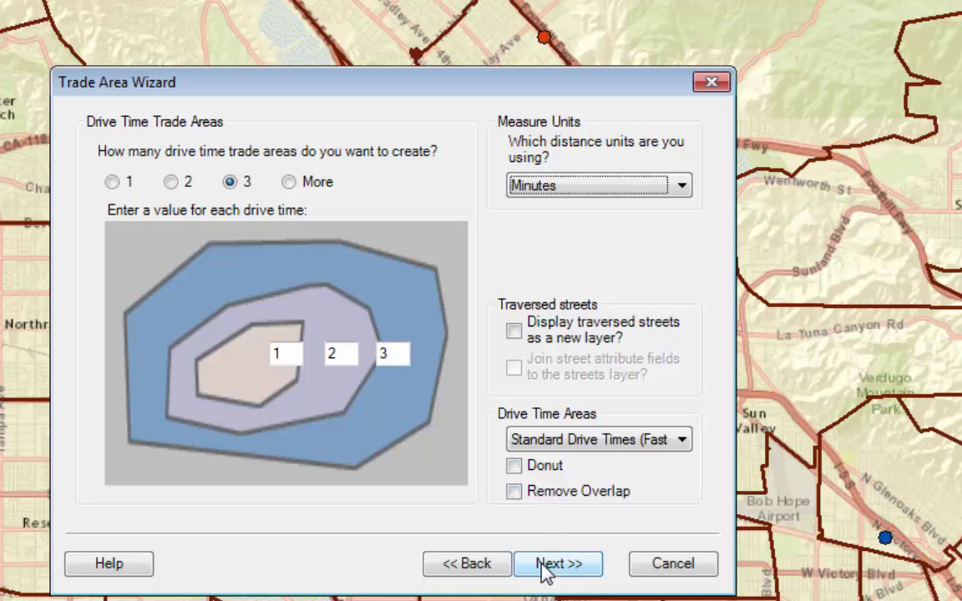
left_click(681, 187)
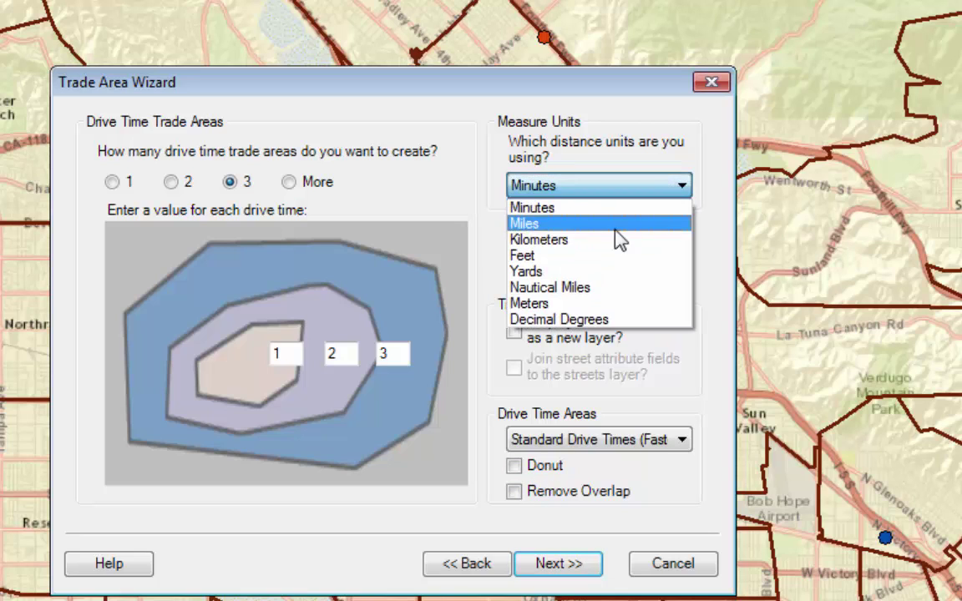
left_click(541, 209)
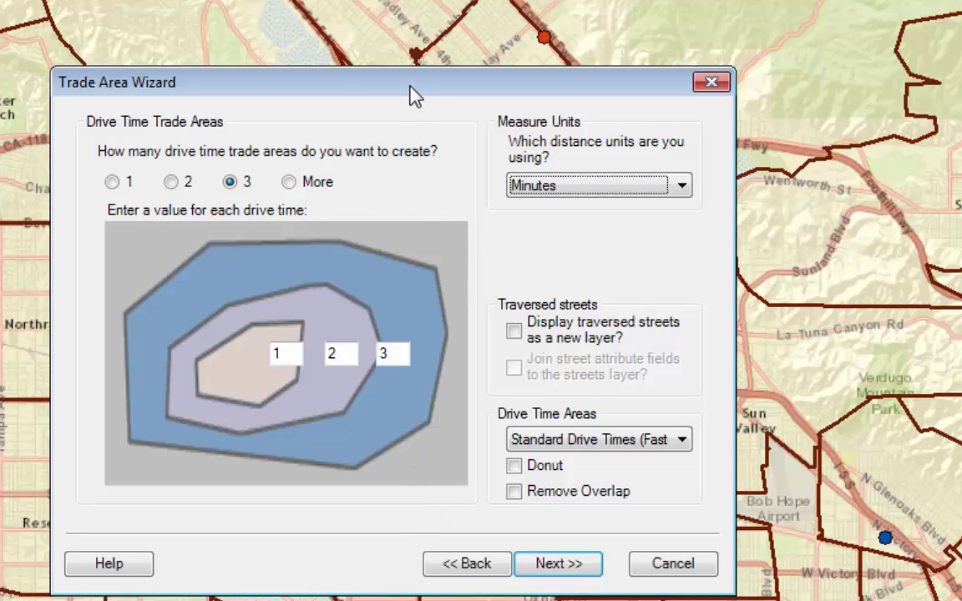
left_click_drag(415, 96, 961, 101)
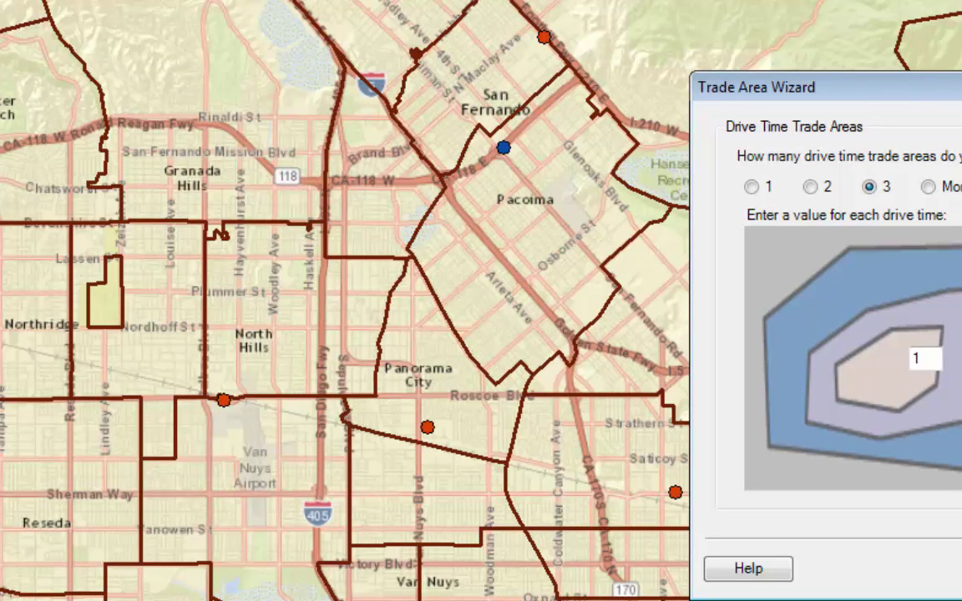
left_click_drag(942, 90, 356, 54)
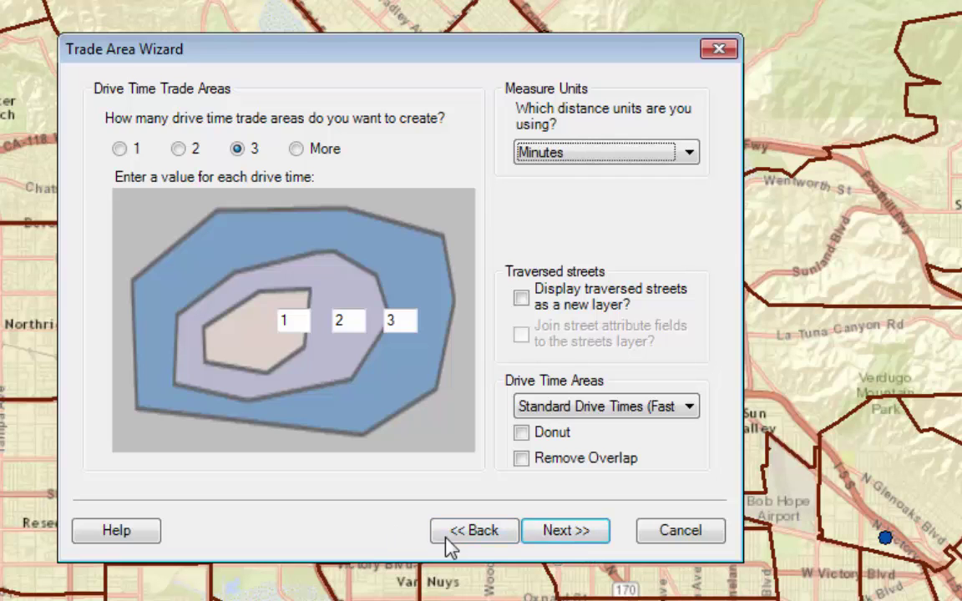
Name the new trade area HomeImp_drive_time on the wizard's final page.
left_click(568, 535)
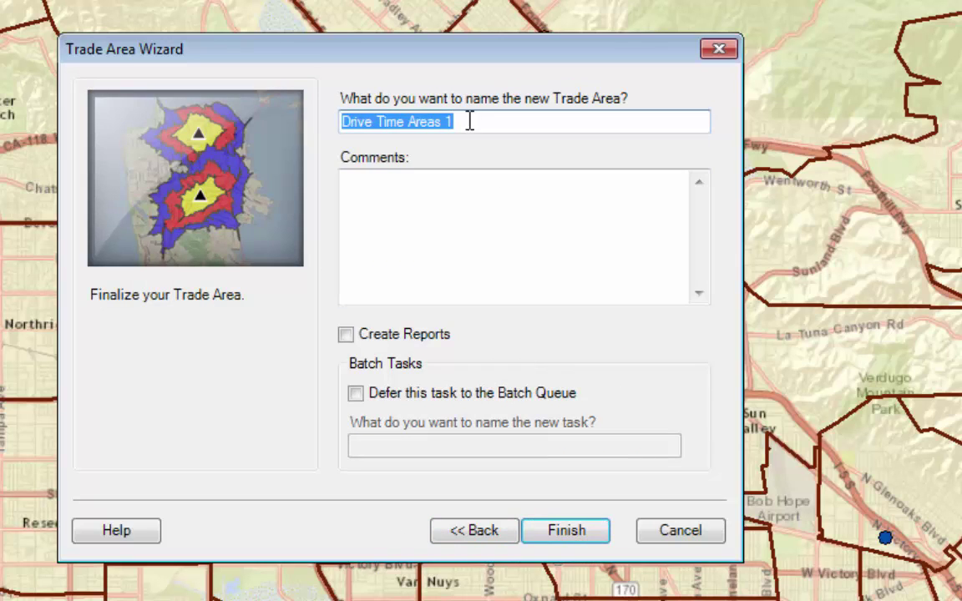
type("I")
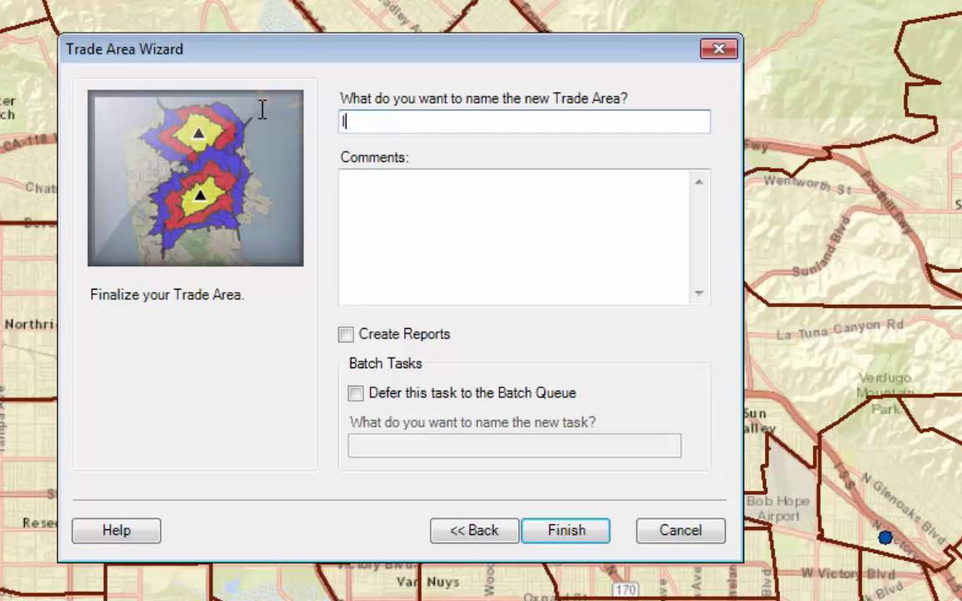
type("HomeImp_dri")
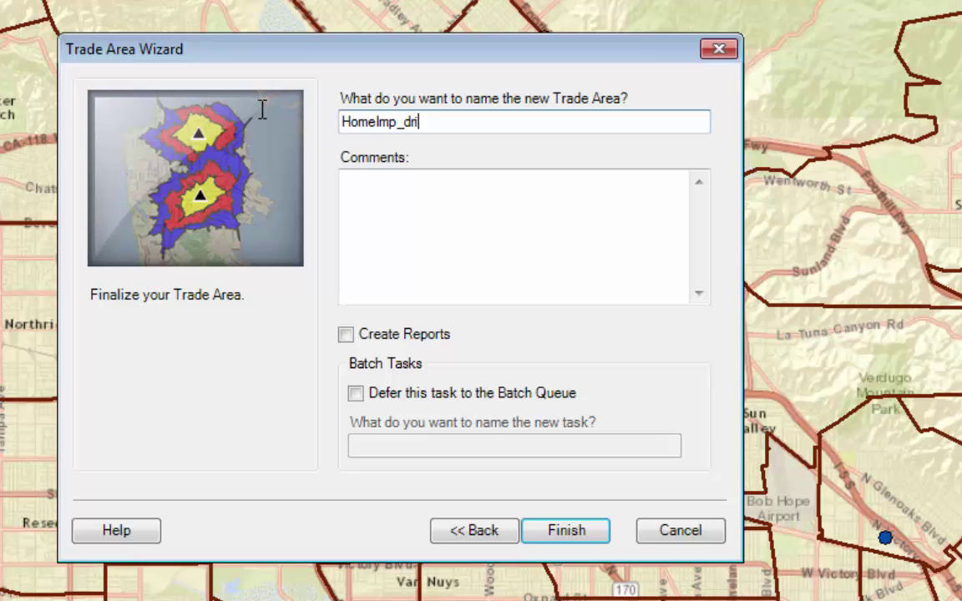
type("ve_time")
left_click(438, 201)
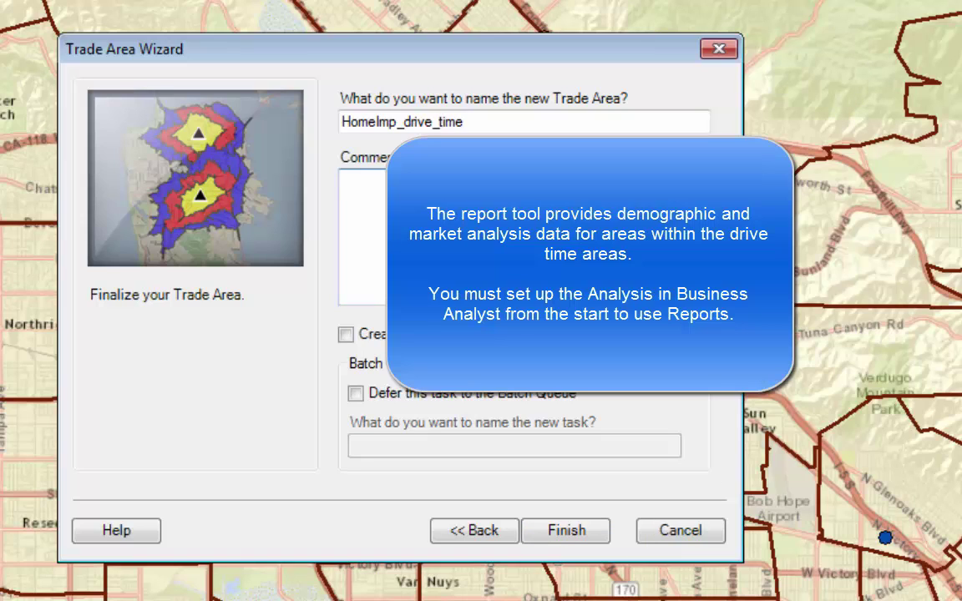
Finish the wizard to draw the 1, 2 and 3 minute HomeImp_drive_time polygons.
left_click(576, 541)
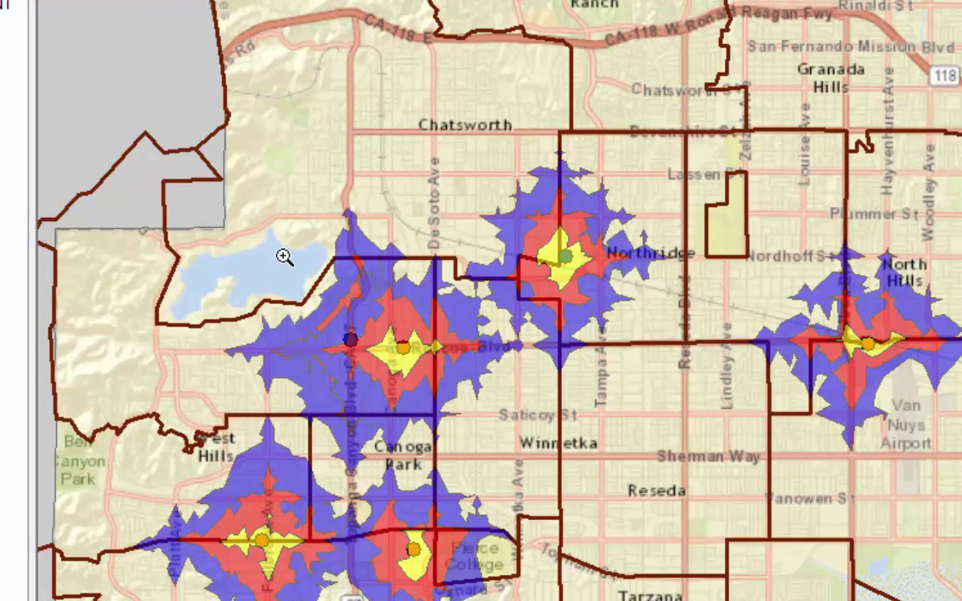
left_click_drag(283, 256, 493, 415)
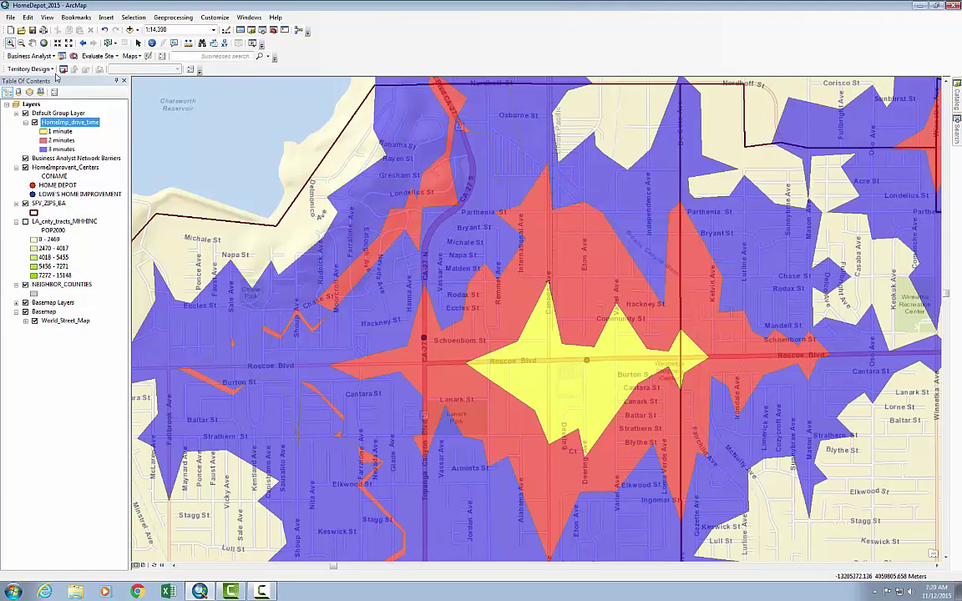
left_click(83, 44)
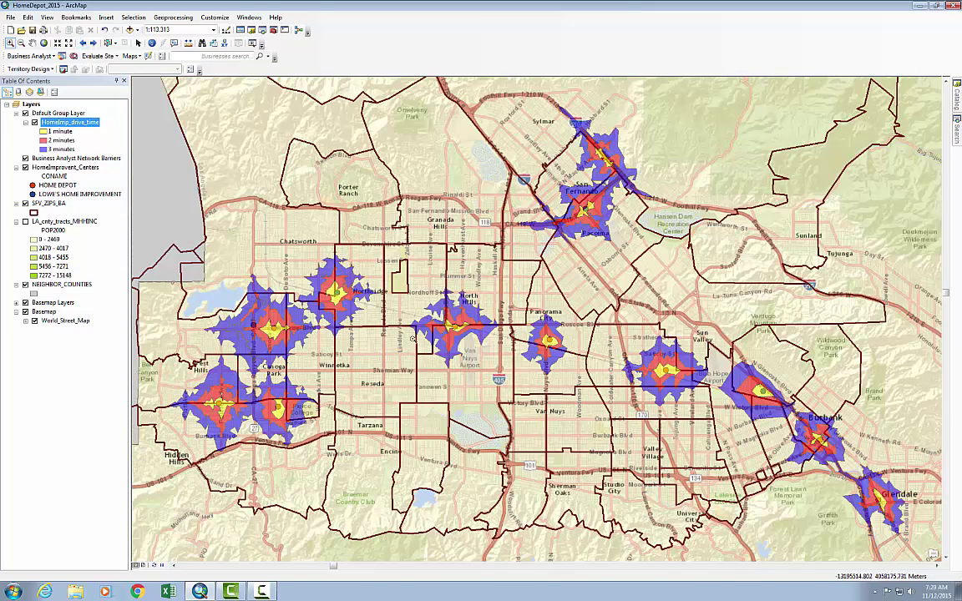